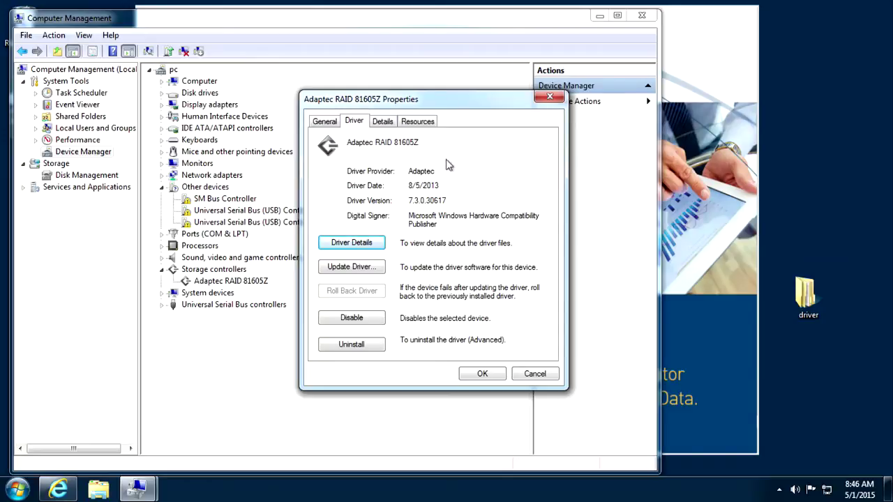
# Close the Adaptec RAID 81605Z properties after noting driver version 7.3.0.30617 dated 8/5/2013.
pyautogui.click(488, 372)
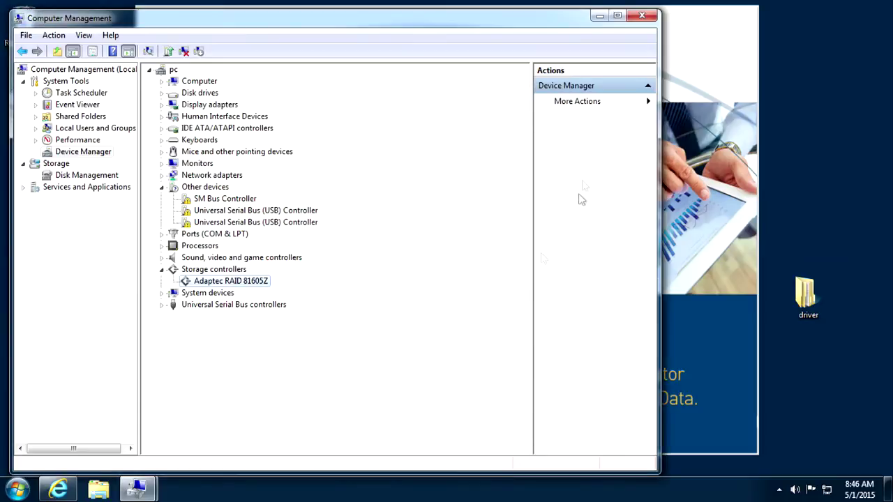
# Close Computer Management and restore Internet Explorer showing the Adaptec driver download page.
pyautogui.click(642, 18)
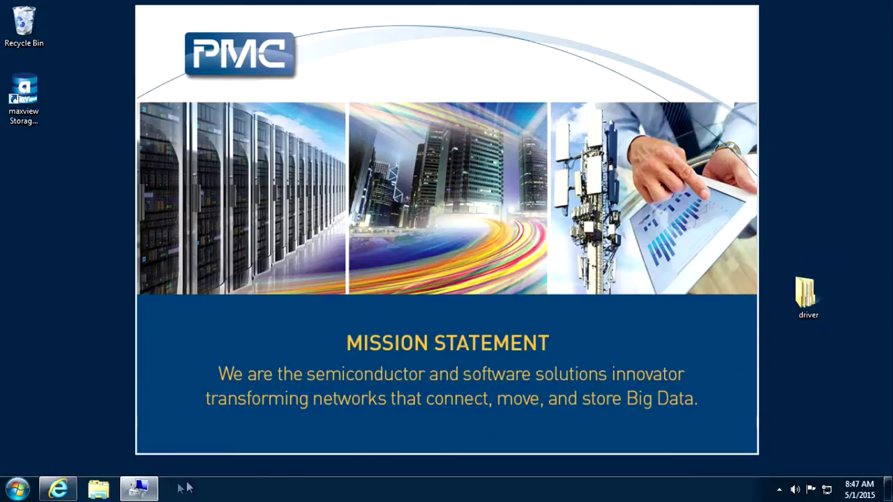
pyautogui.click(55, 490)
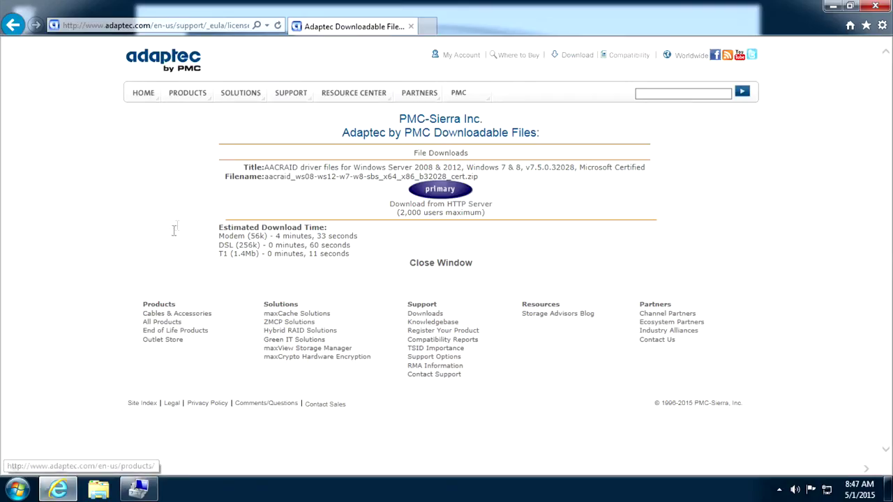
# Go to start.adaptec.com and open the Series 8 Adaptec RAID 81605ZQ product page via Downloads.
pyautogui.click(219, 25)
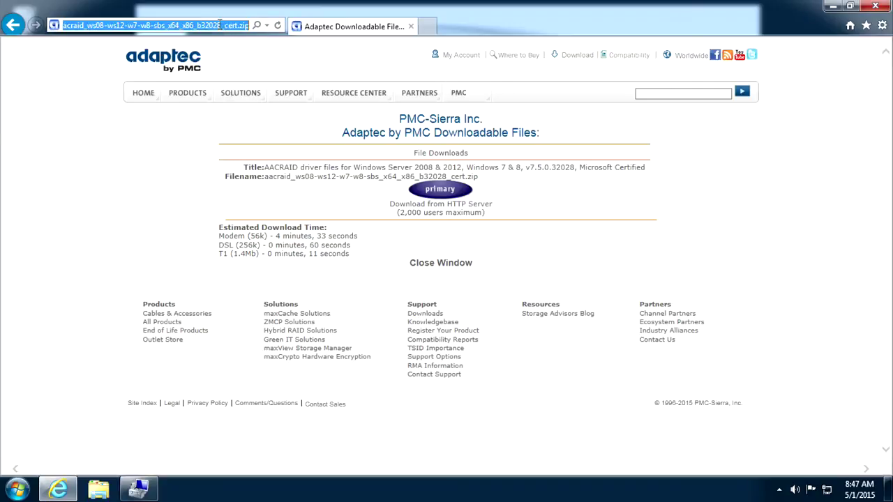
pyautogui.write('s')
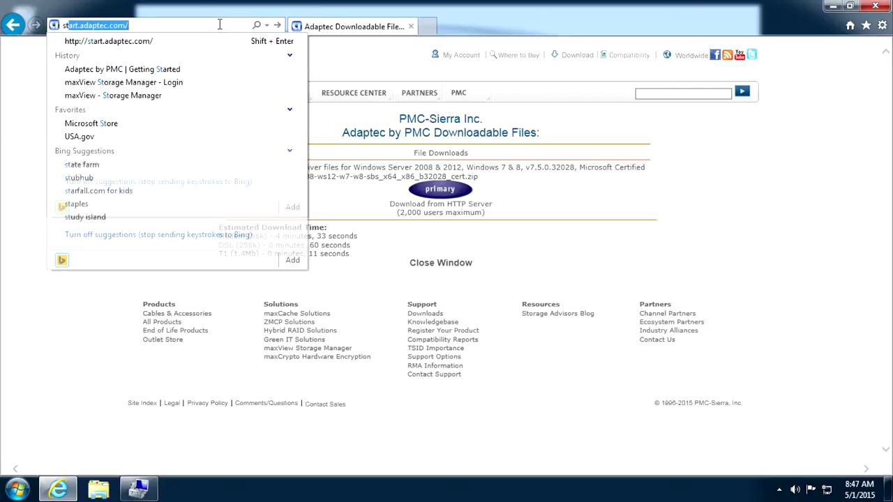
pyautogui.write('tart.ad')
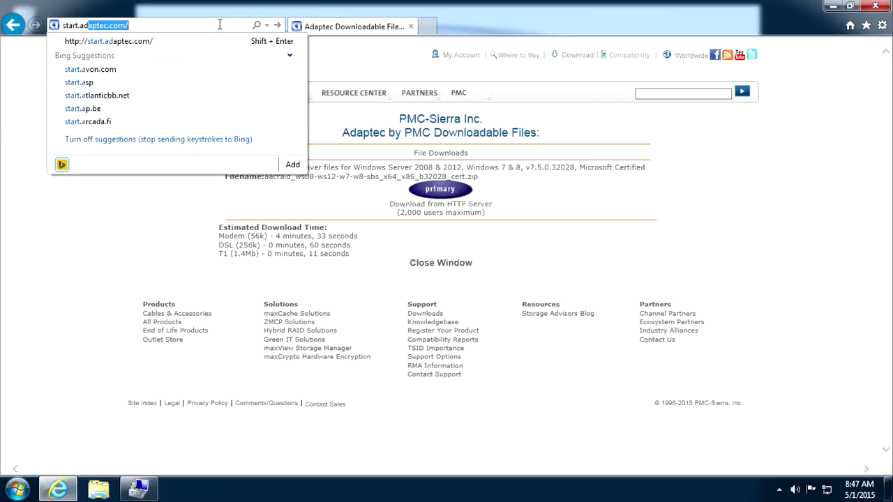
pyautogui.write('aptec.com/en-us/support/')
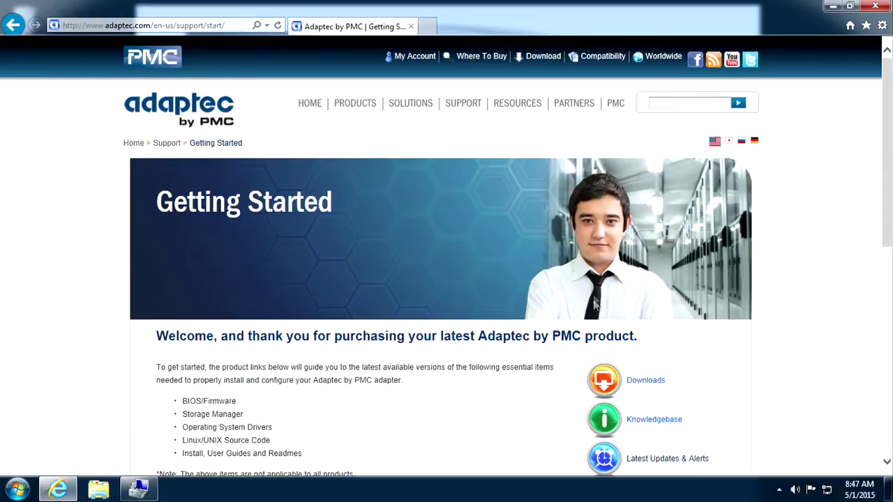
pyautogui.click(643, 385)
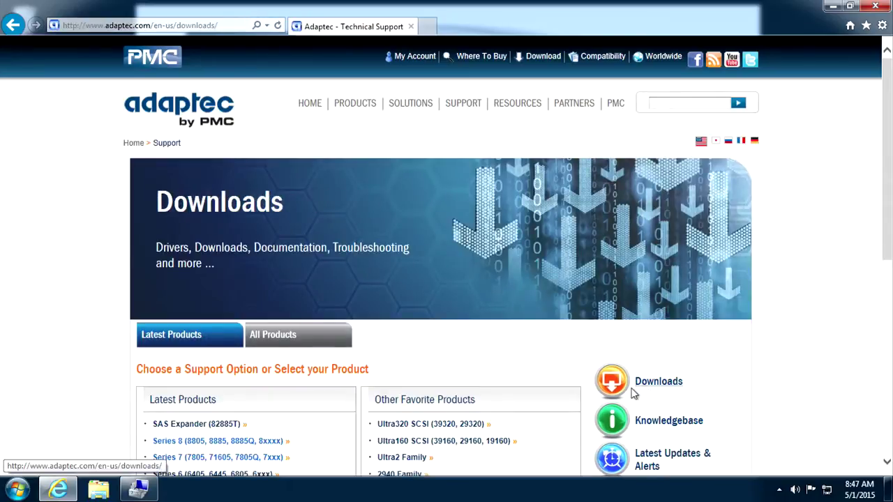
pyautogui.click(247, 444)
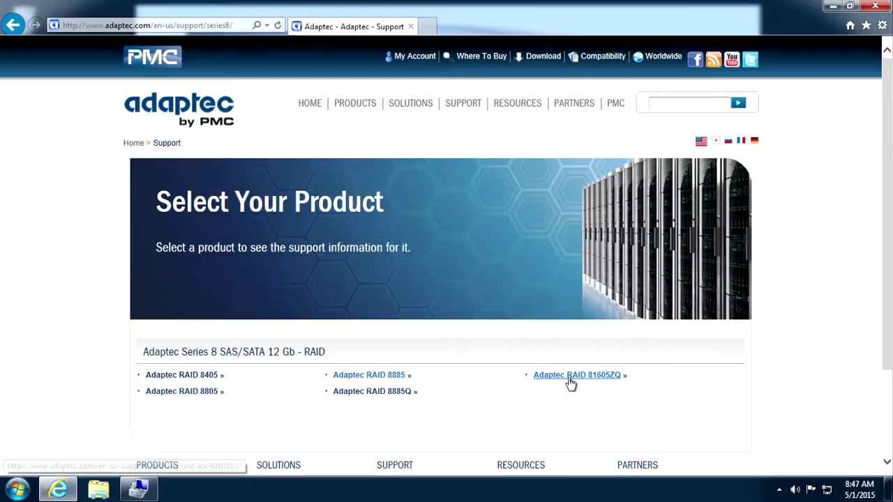
pyautogui.click(569, 380)
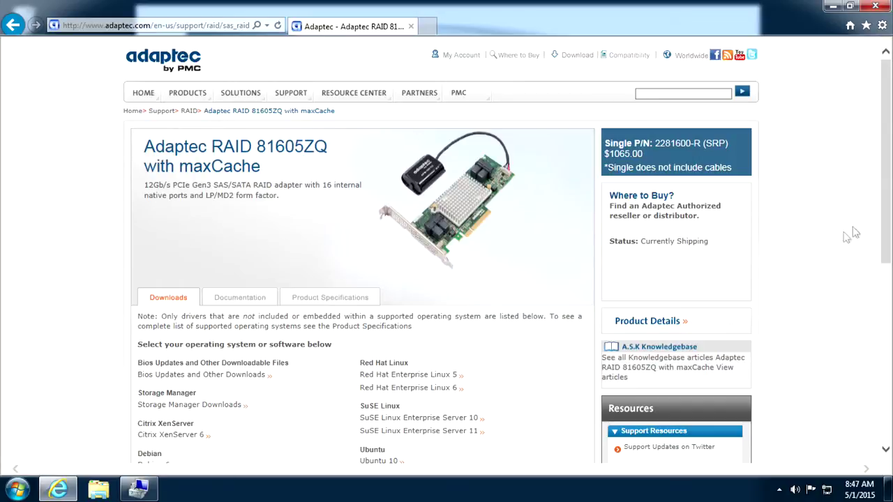
# Open the Microsoft Windows 7 x64 AACRAID driver details page.
pyautogui.moveTo(883, 212); pyautogui.dragTo(879, 337)
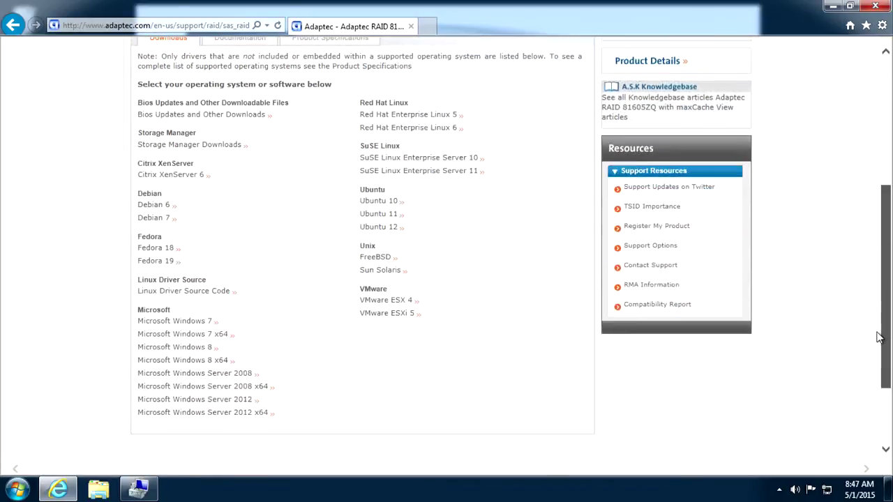
pyautogui.click(208, 337)
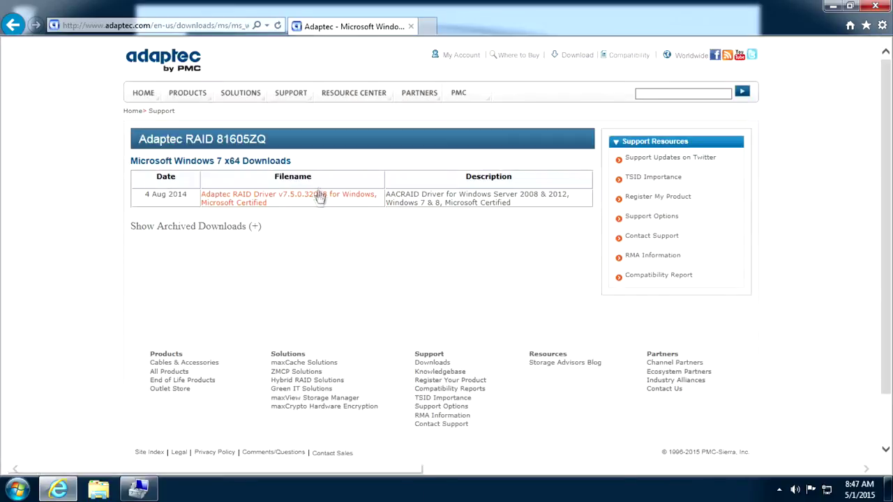
pyautogui.click(316, 201)
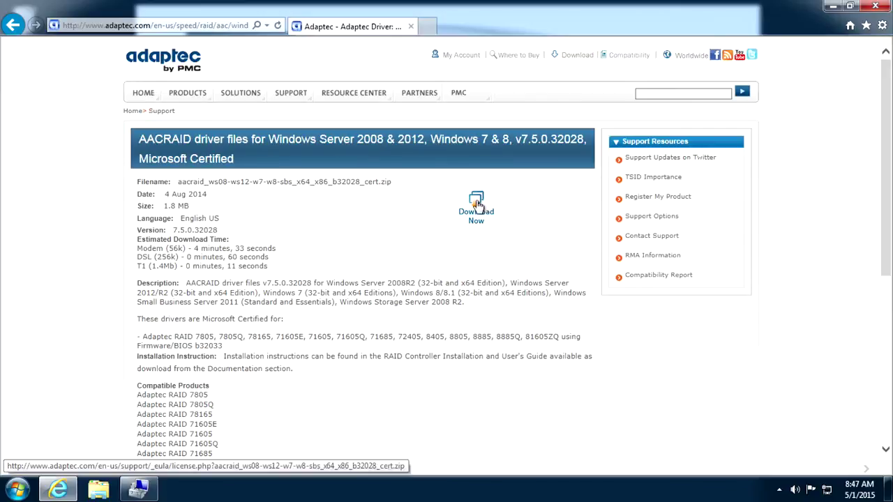
# Accept the license and save the AACRAID v7.5.0.32028 zip from the primary server.
pyautogui.click(477, 203)
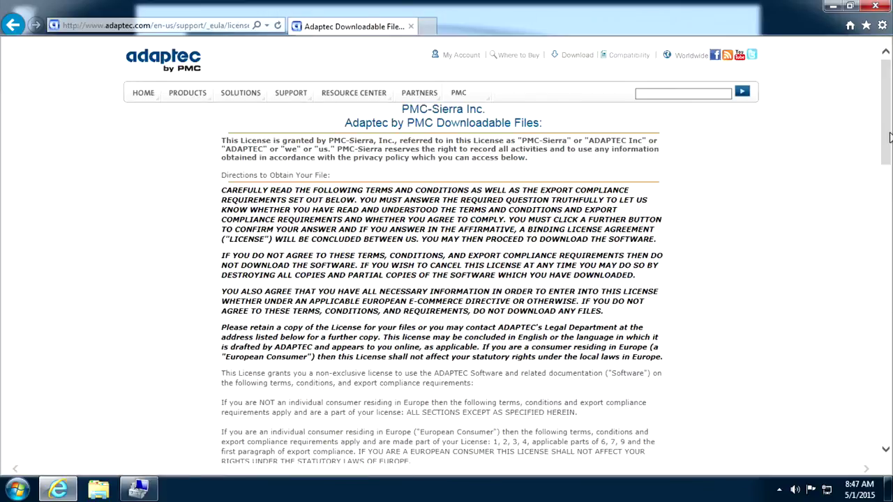
pyautogui.scroll(-15, 889, 136)
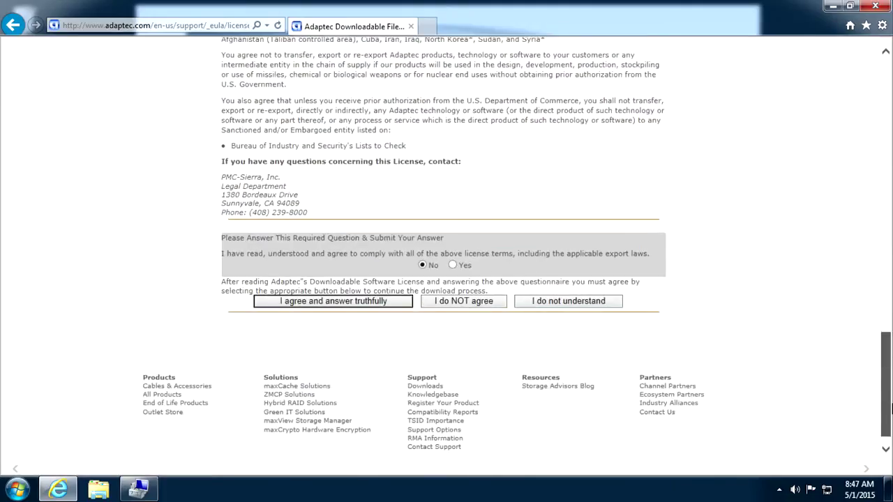
pyautogui.click(452, 265)
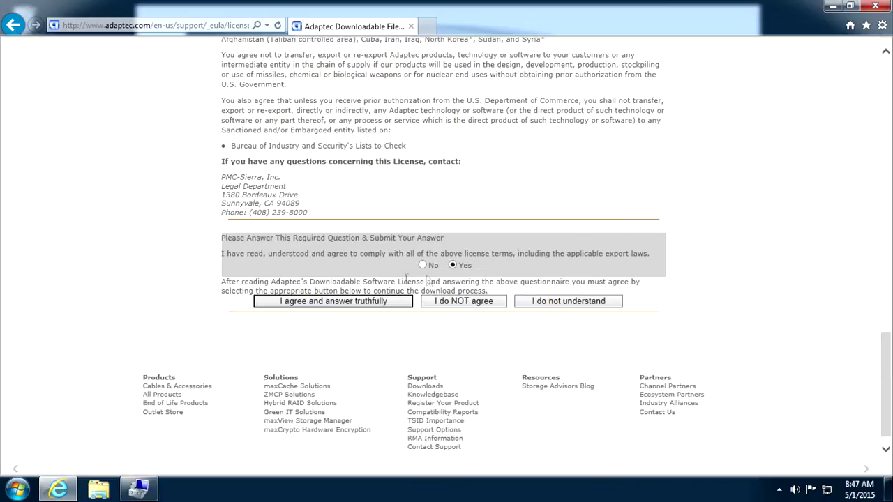
pyautogui.click(354, 304)
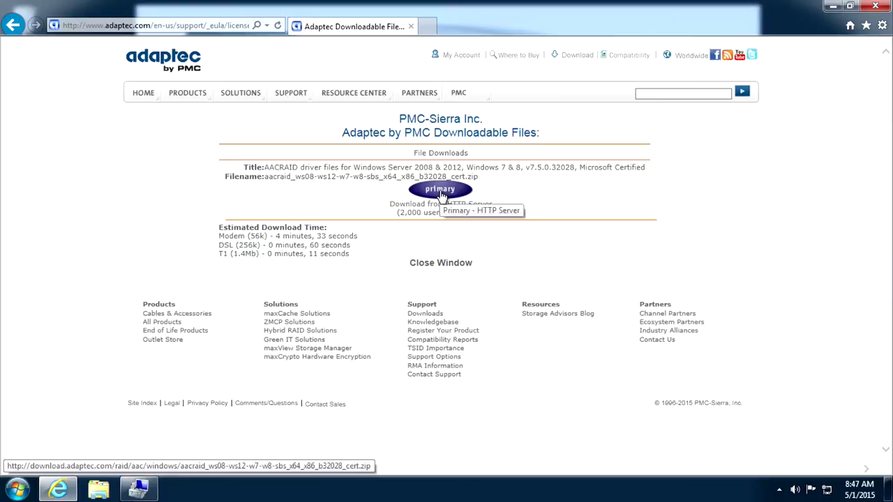
pyautogui.click(440, 192)
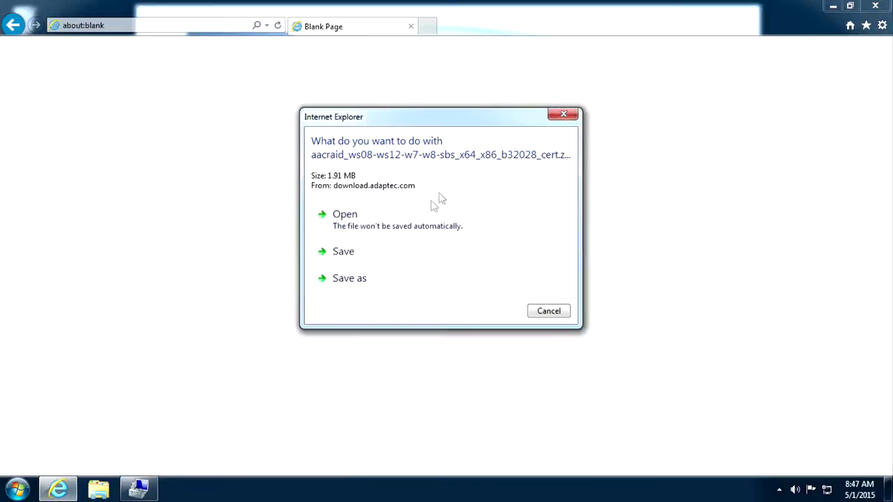
pyautogui.click(344, 252)
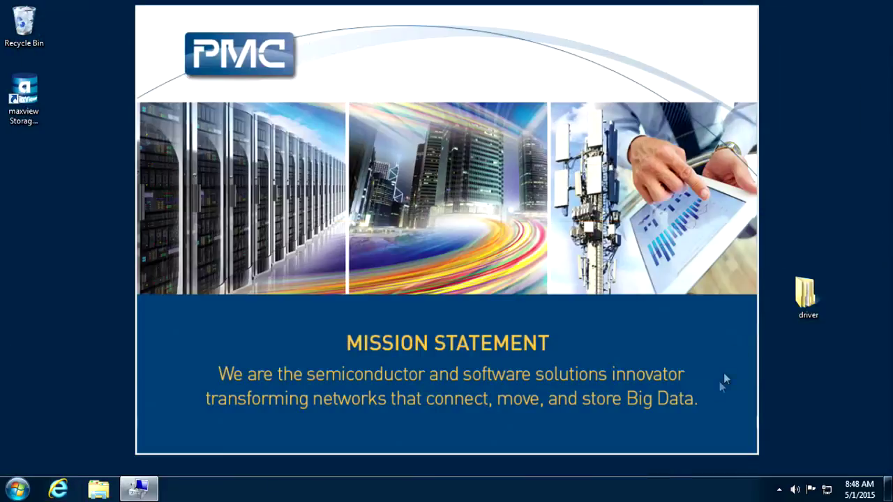
pyautogui.click(100, 490)
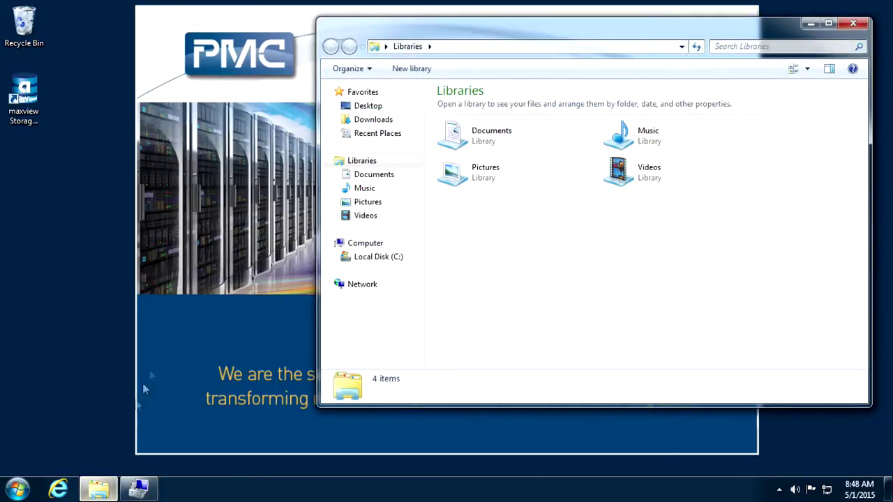
# In the Downloads folder, start Extract All on the aacraid driver zip.
pyautogui.click(361, 122)
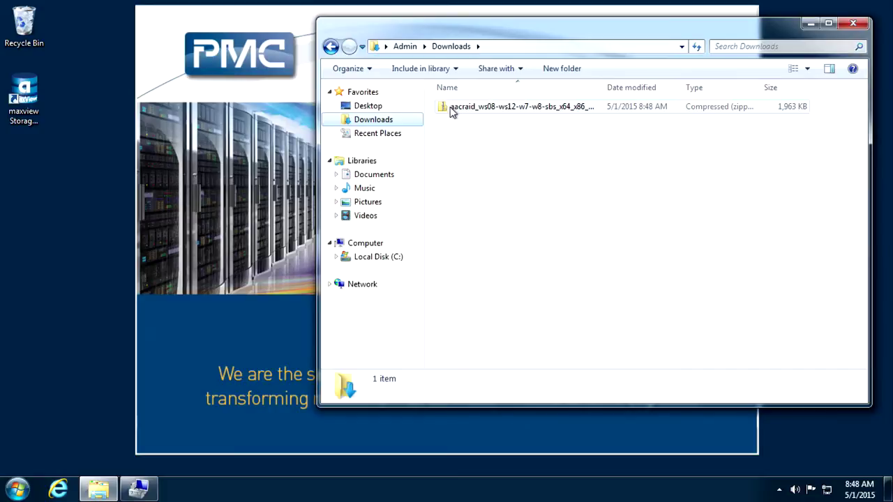
pyautogui.rightClick(452, 111)
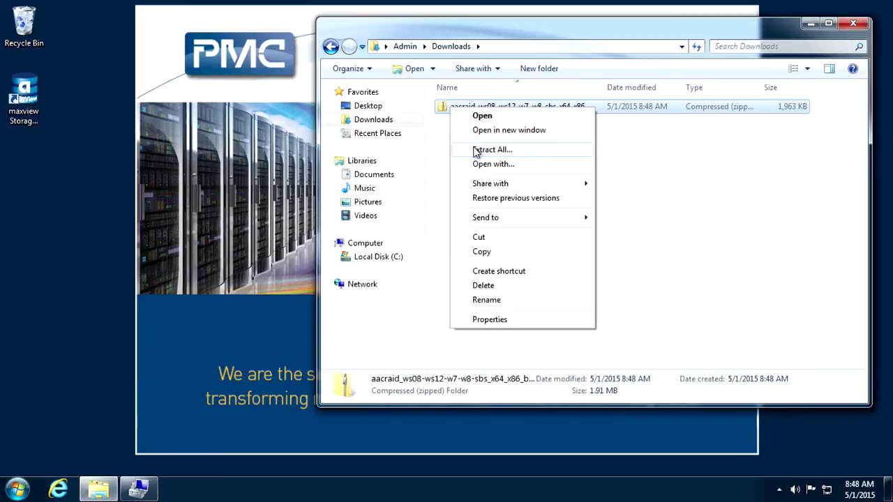
pyautogui.click(476, 152)
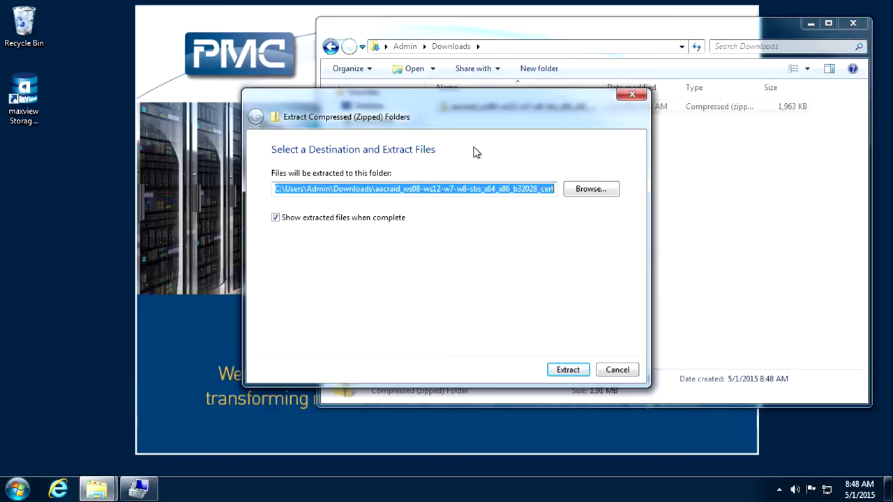
# Set the extraction destination to Desktop\driver and extract the AACRAID zip there.
pyautogui.click(586, 196)
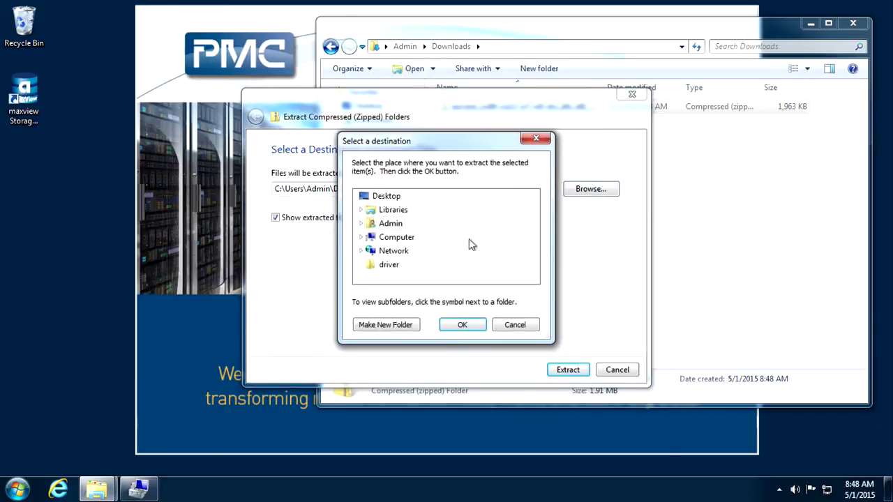
pyautogui.click(389, 265)
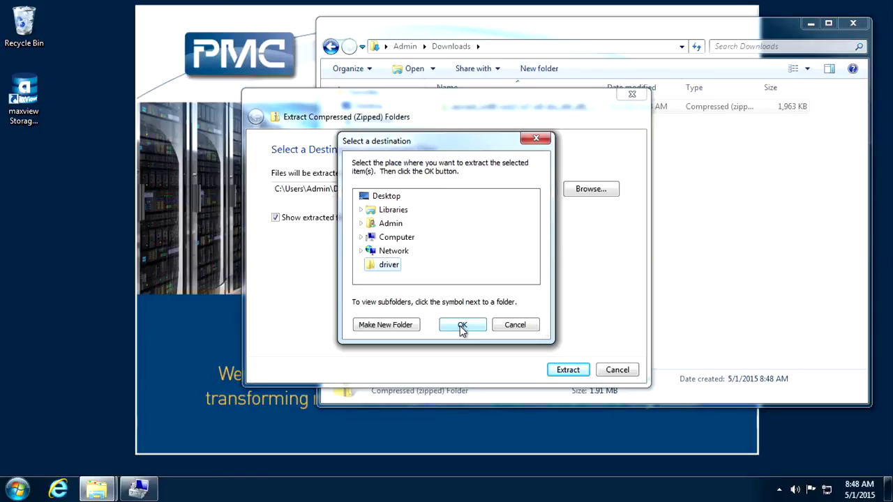
pyautogui.click(461, 326)
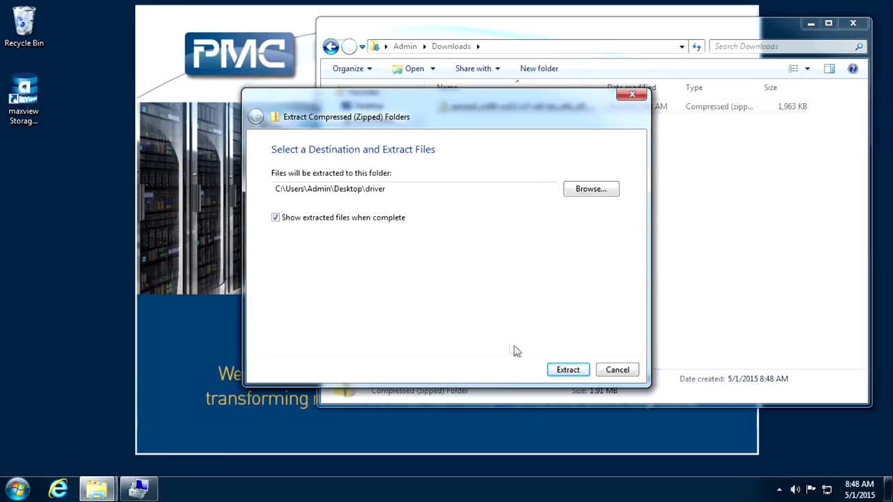
pyautogui.click(564, 373)
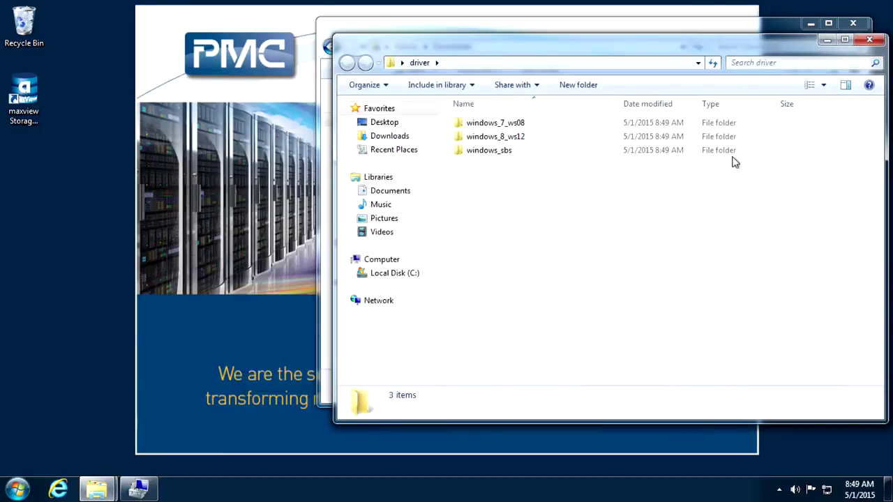
# Minimize the Explorer windows and open Computer Management via the Start menu's Computer entry.
pyautogui.click(826, 41)
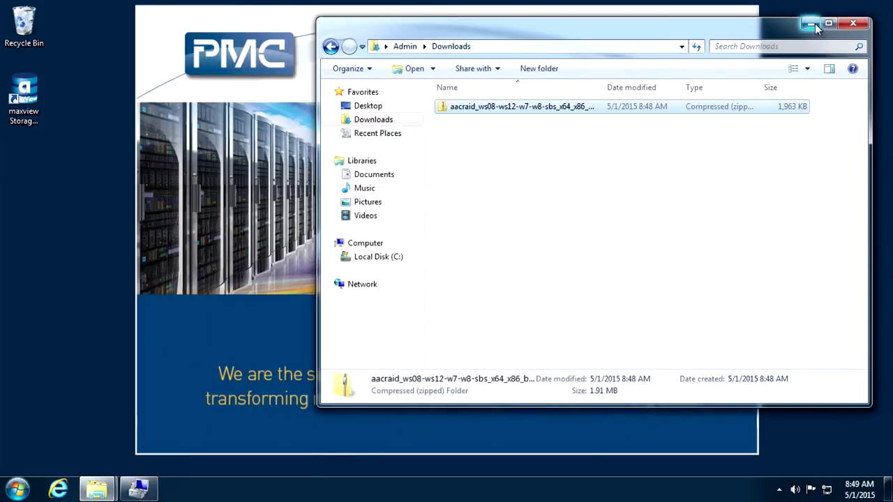
pyautogui.click(812, 25)
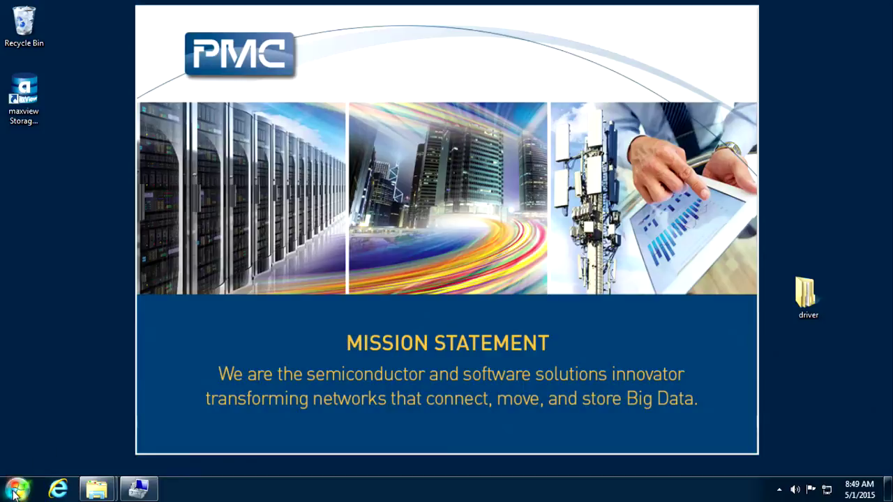
pyautogui.click(15, 492)
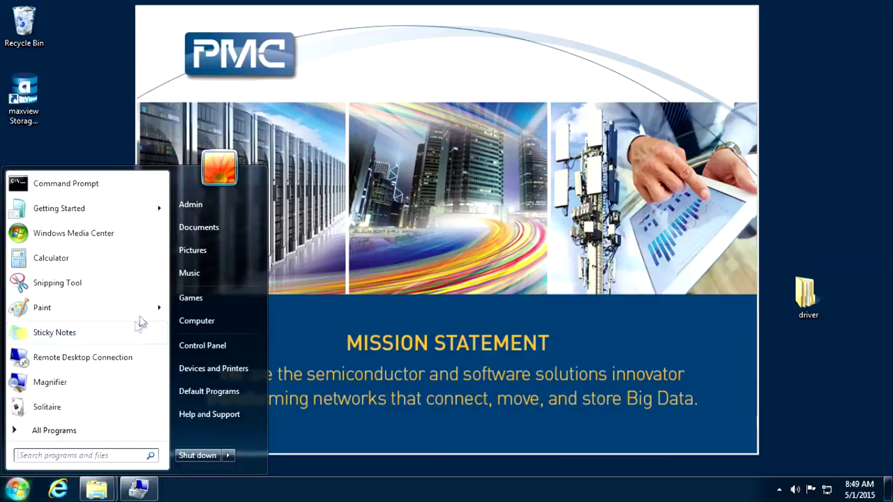
pyautogui.rightClick(196, 319)
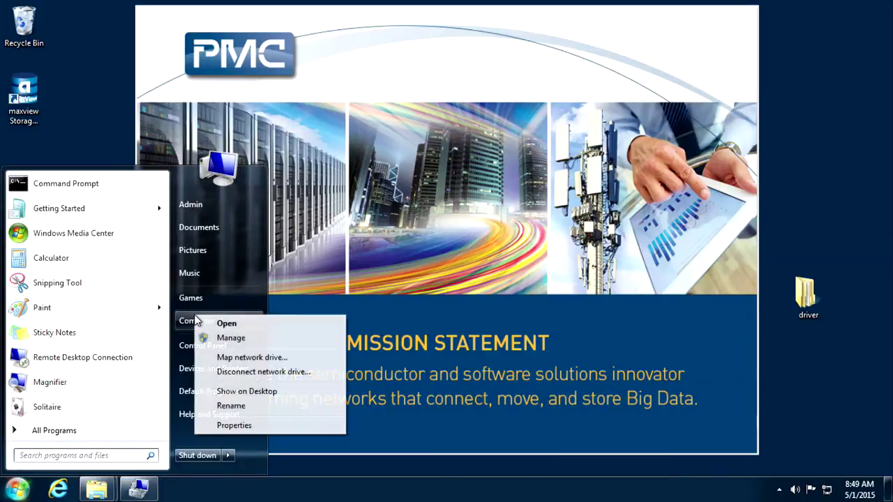
pyautogui.click(227, 338)
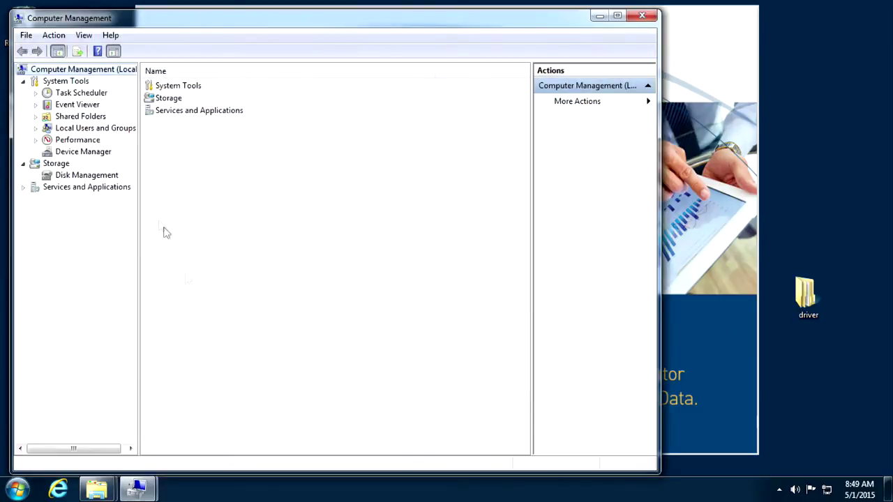
# In Device Manager under Storage controllers, start Update Driver Software for the Adaptec RAID 81605Z.
pyautogui.click(103, 153)
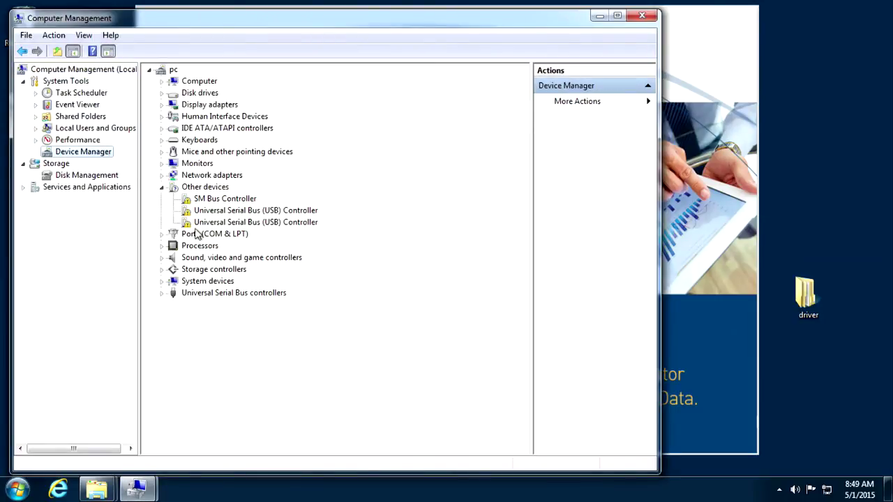
pyautogui.click(163, 270)
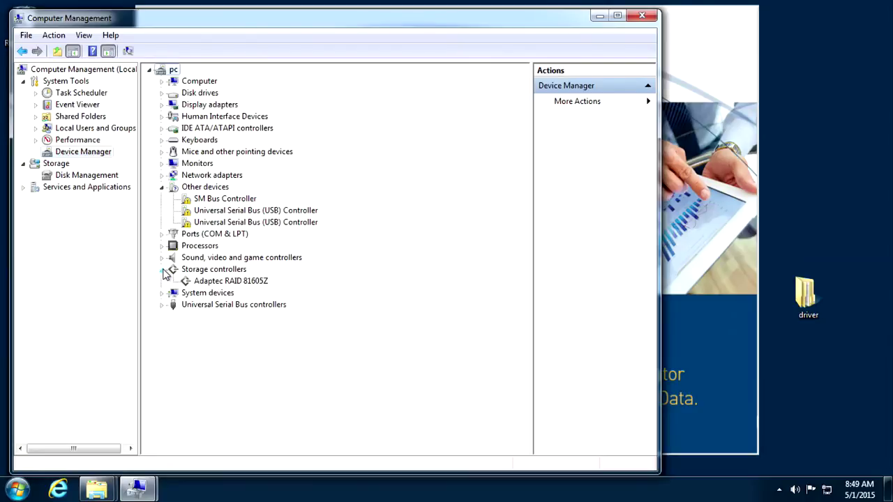
pyautogui.click(162, 270)
pyautogui.rightClick(219, 282)
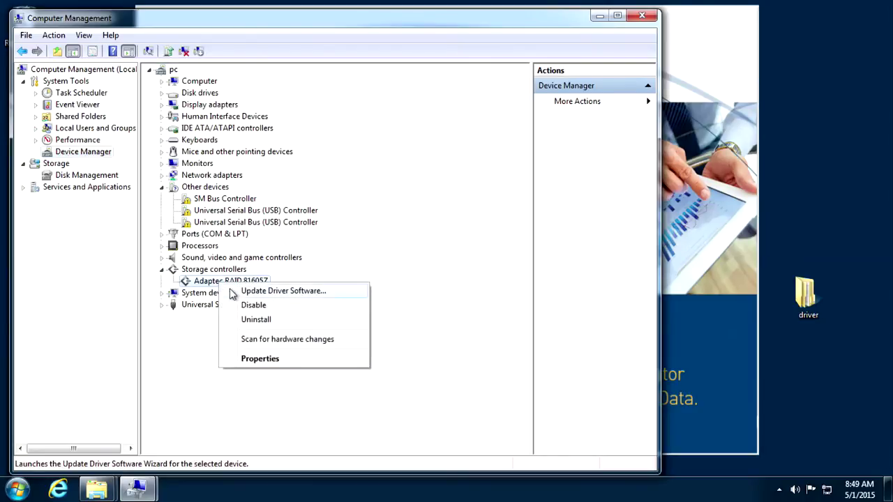
pyautogui.click(248, 292)
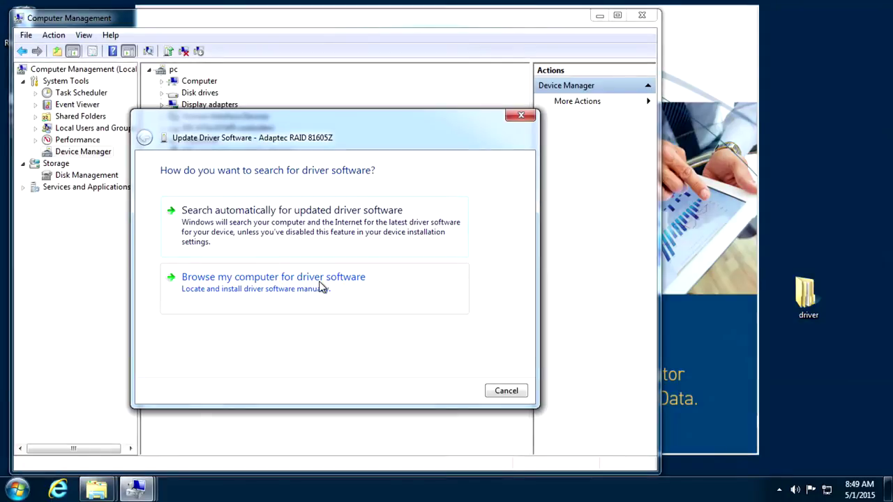
# Install the driver from the Desktop\driver\windows_7_ws08\X64 folder using Browse my computer.
pyautogui.click(321, 287)
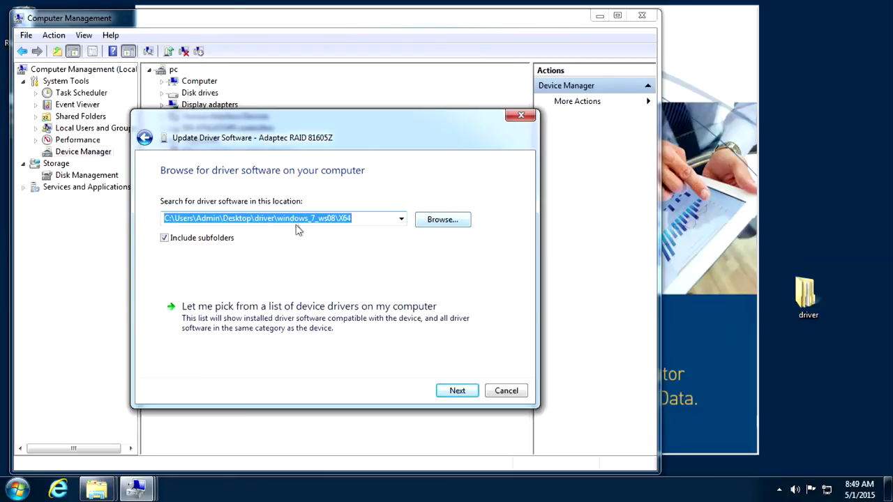
pyautogui.click(428, 220)
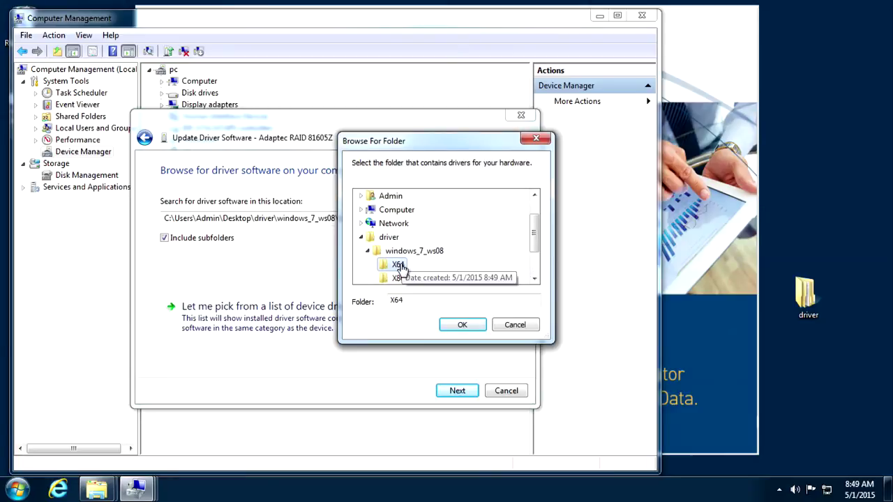
pyautogui.click(460, 325)
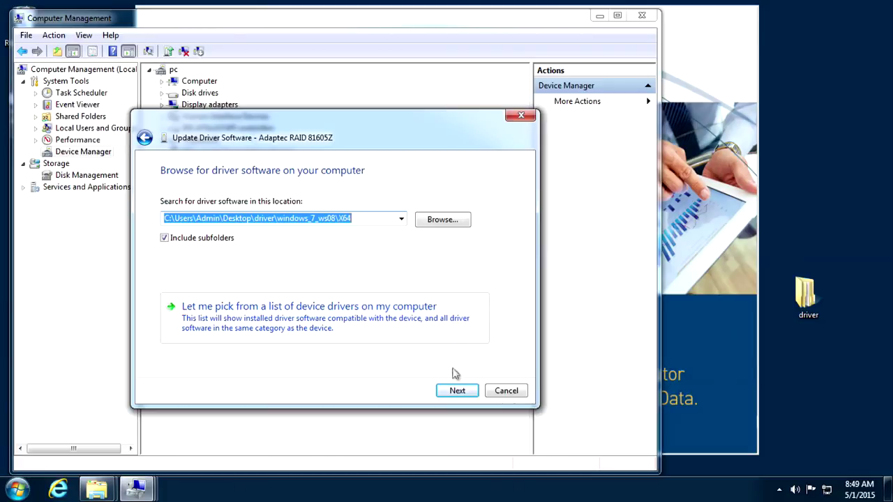
pyautogui.click(457, 392)
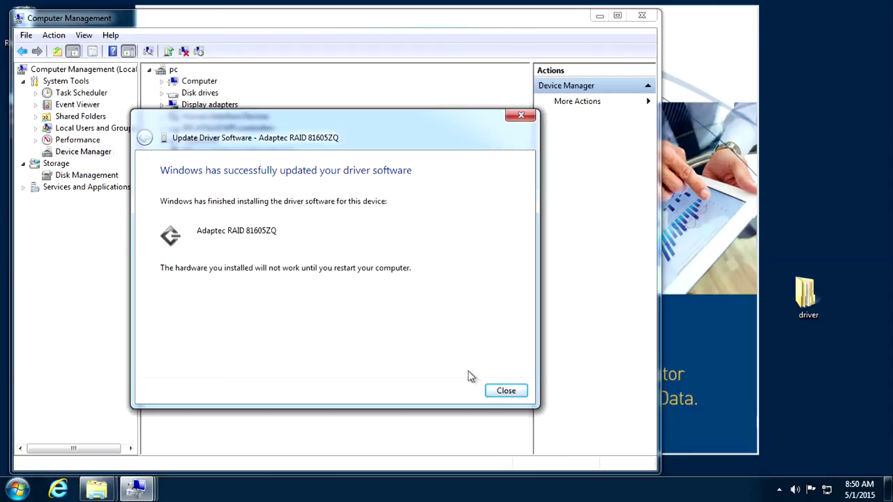
# Close the update wizard after the successful install and restart the PC.
pyautogui.click(508, 391)
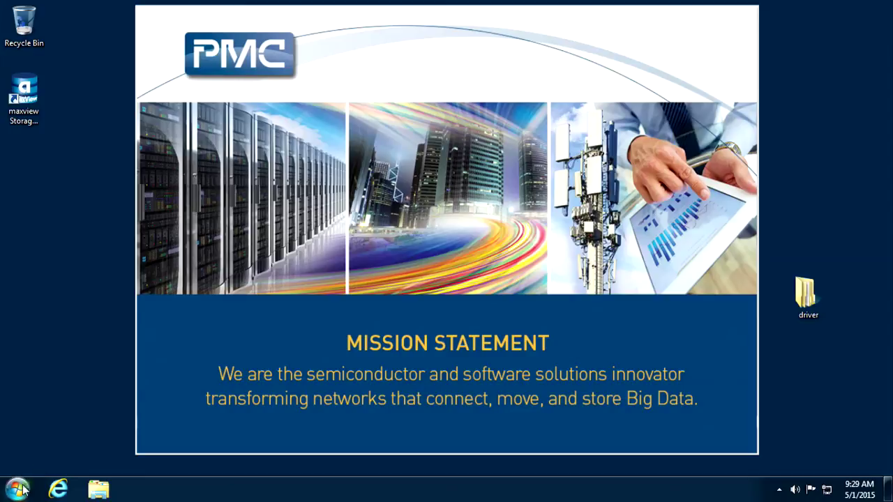
pyautogui.click(28, 485)
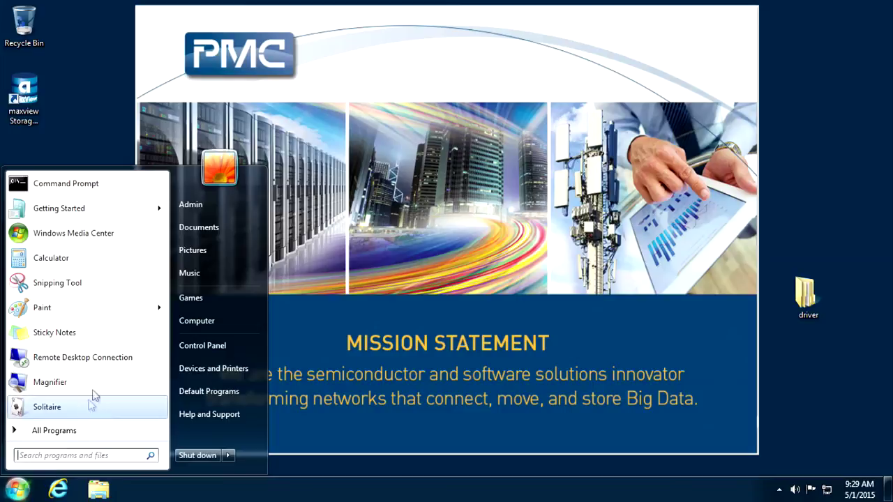
# Open the Adaptec RAID 81605ZQ properties under Storage controllers in Device Manager.
pyautogui.rightClick(193, 325)
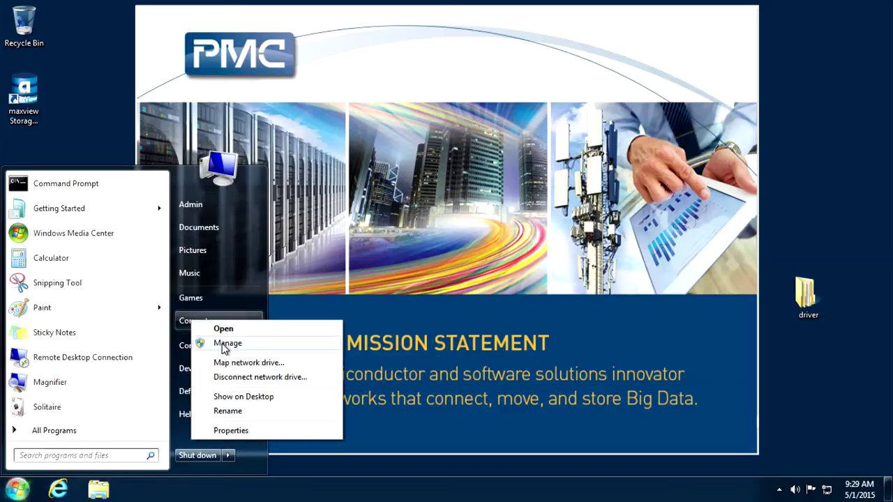
pyautogui.click(224, 343)
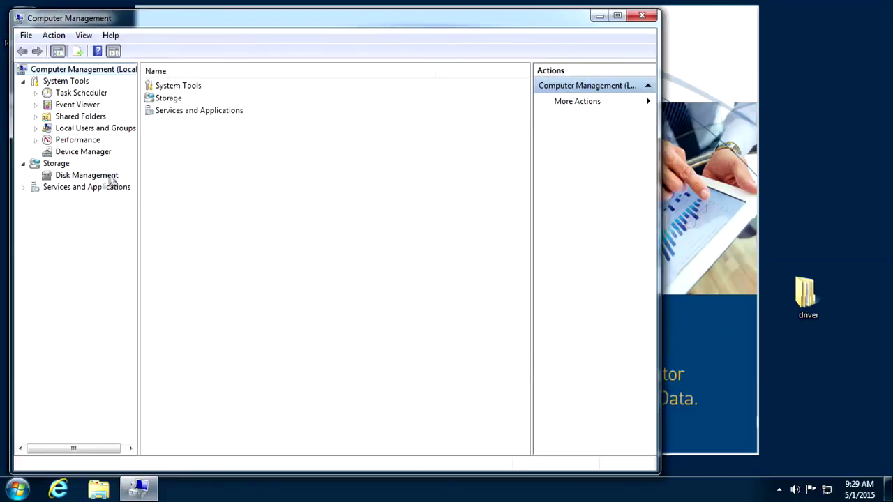
pyautogui.click(84, 153)
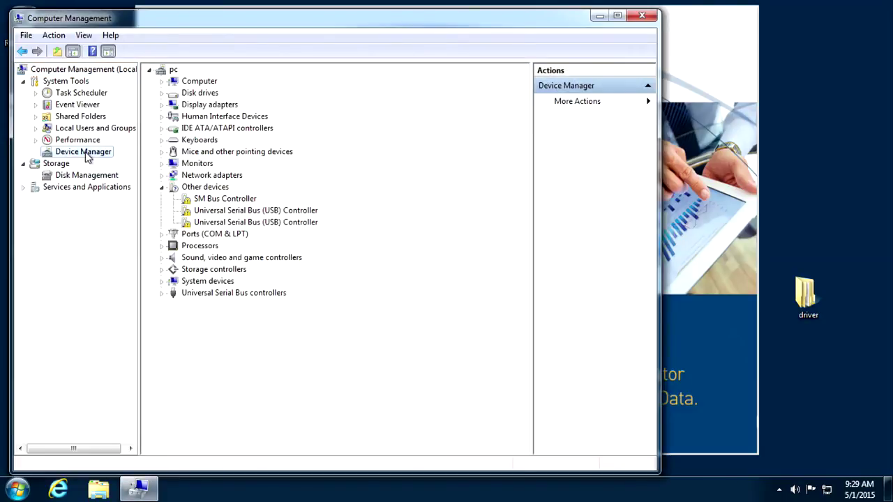
pyautogui.click(162, 269)
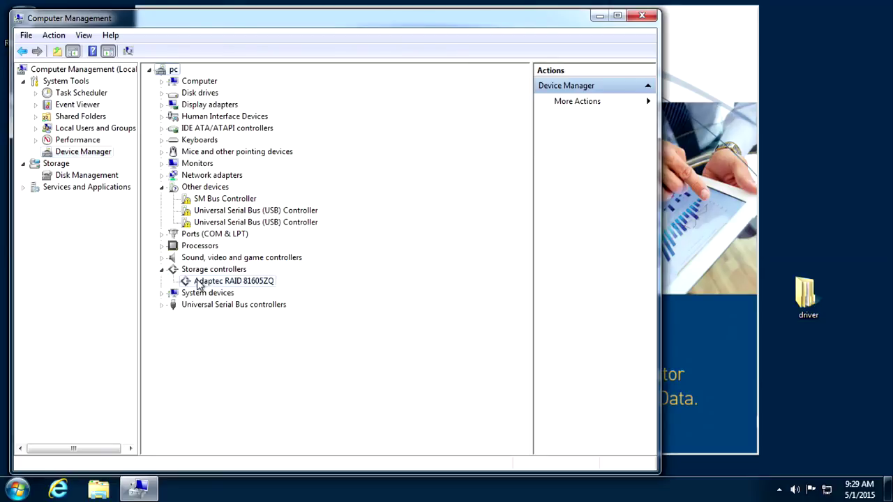
pyautogui.rightClick(198, 282)
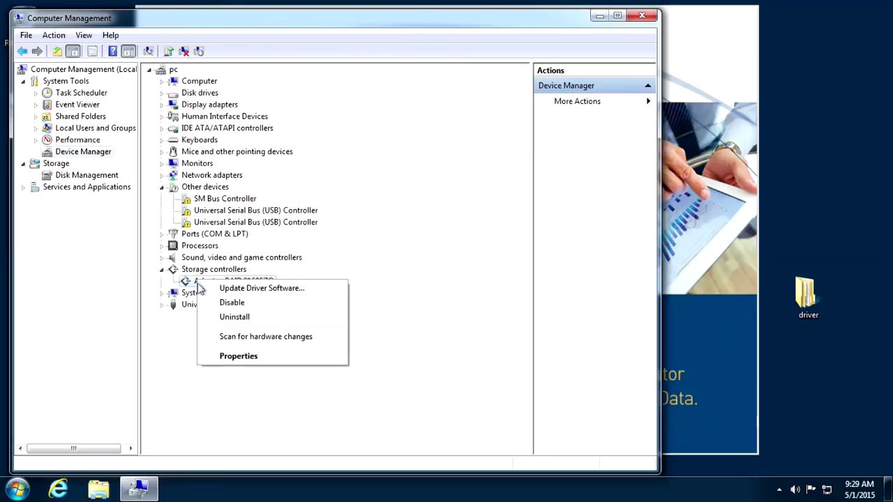
pyautogui.click(237, 358)
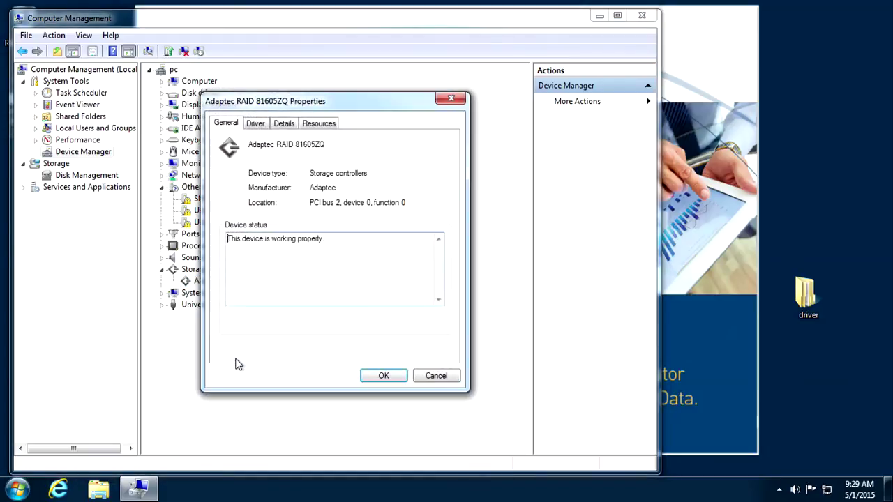
# Confirm the Adaptec RAID 81605ZQ driver shows date 6/13/2014 and version 7.5.0.32028.
pyautogui.click(257, 127)
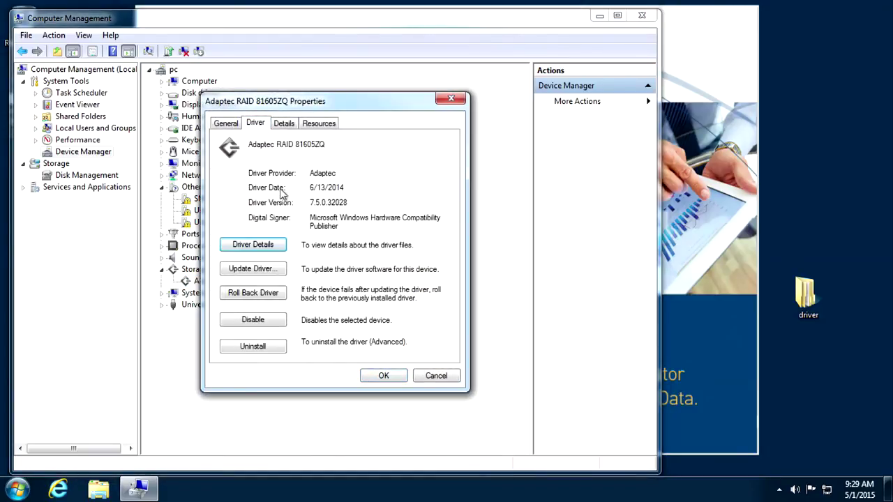